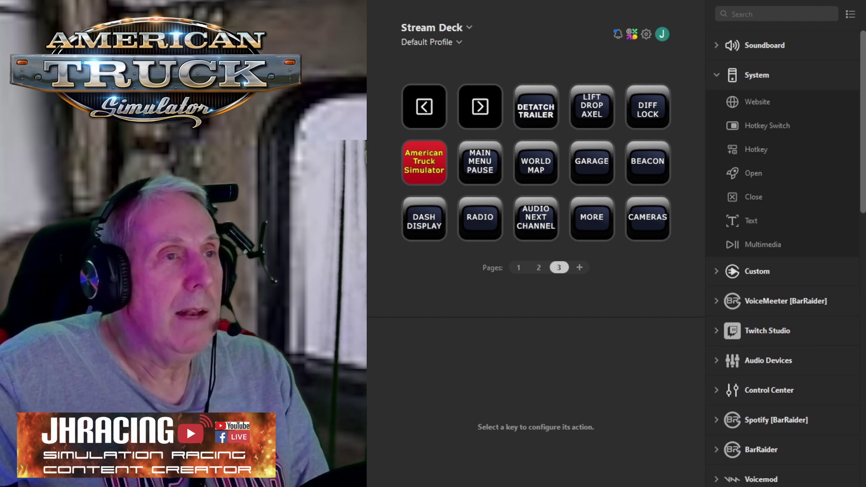
Step: Show the DETATCH TRAILER key's settings and check its title and hotkey T
click(542, 115)
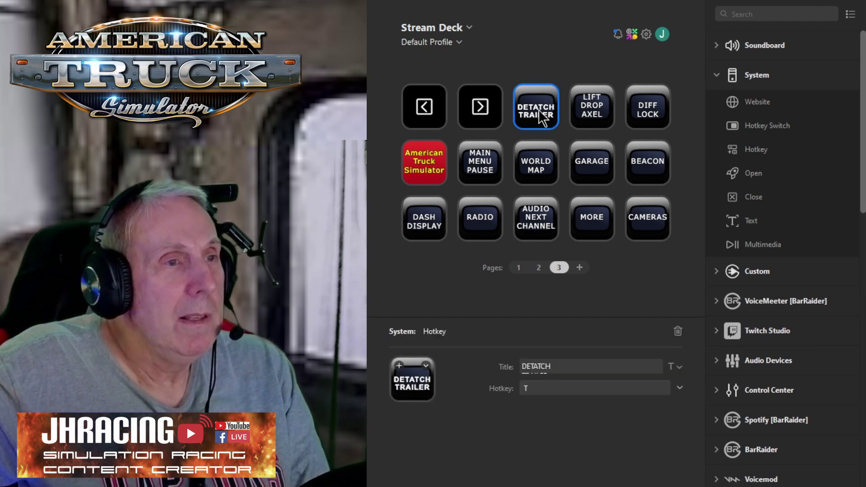
click(573, 366)
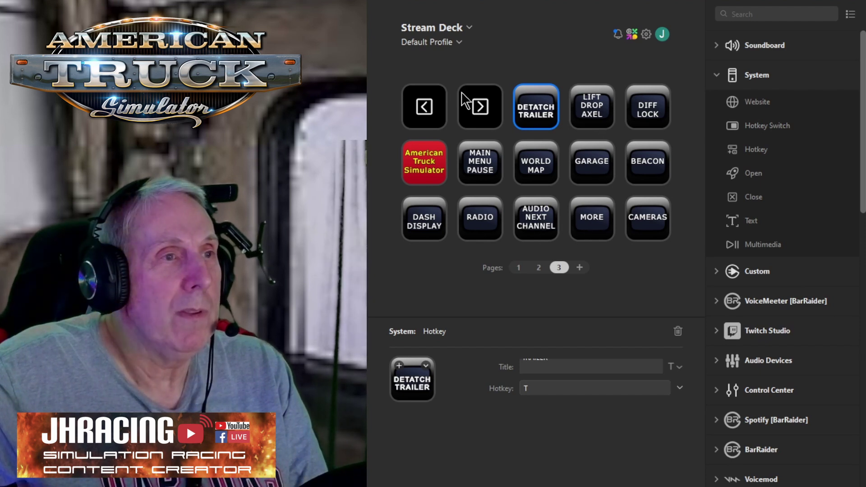
Step: Enter the MORE folder to view SCREENSHOT, CHAT, PAUSE and route advisor keys
double_click(600, 228)
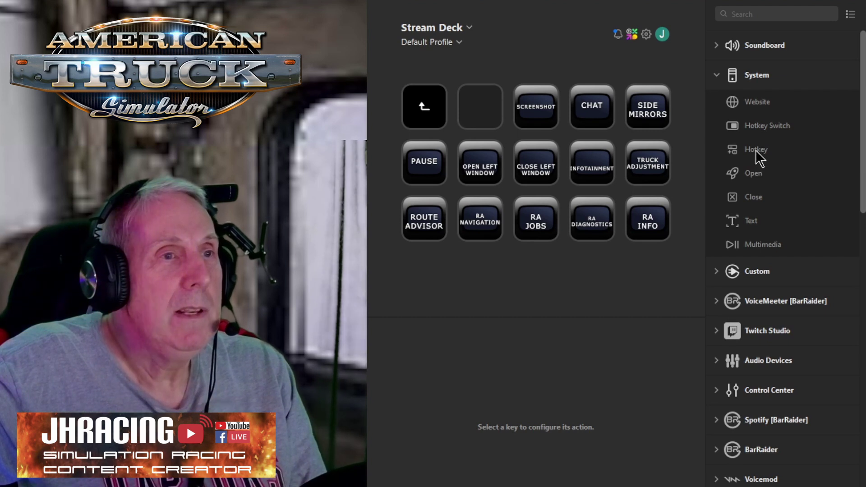
Step: Place a System Hotkey action in the empty MORE slot and title it HORN
drag(756, 149, 483, 107)
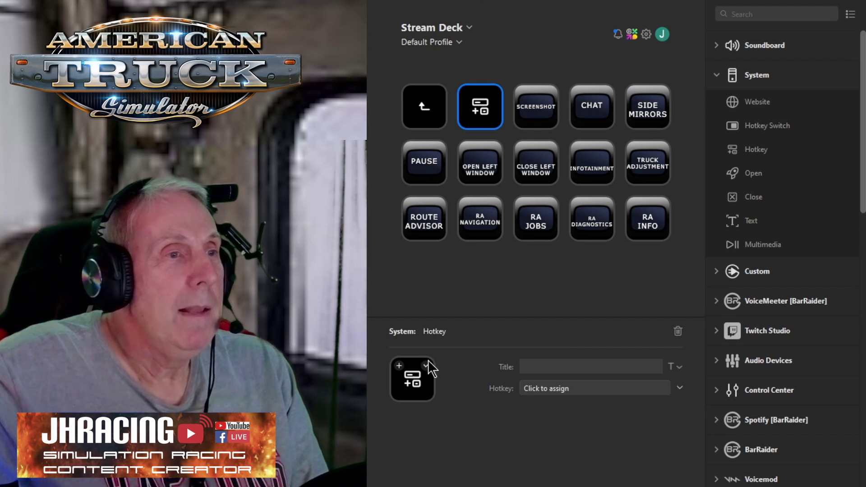
click(426, 364)
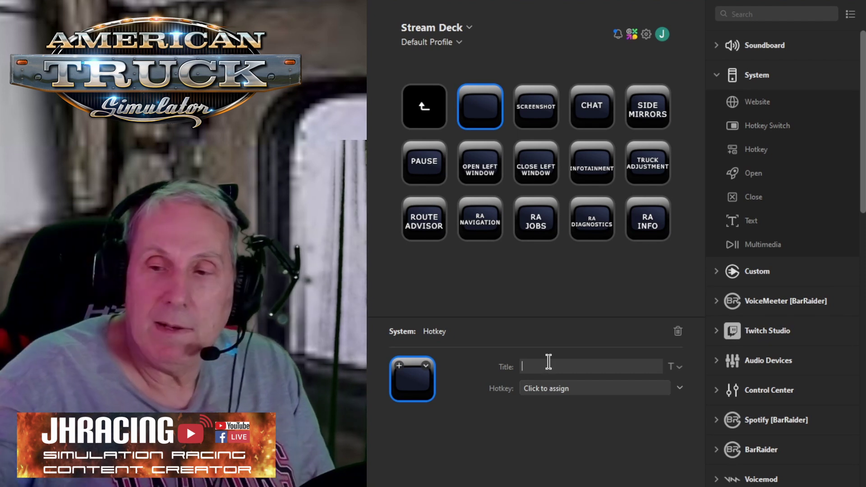
text(H)
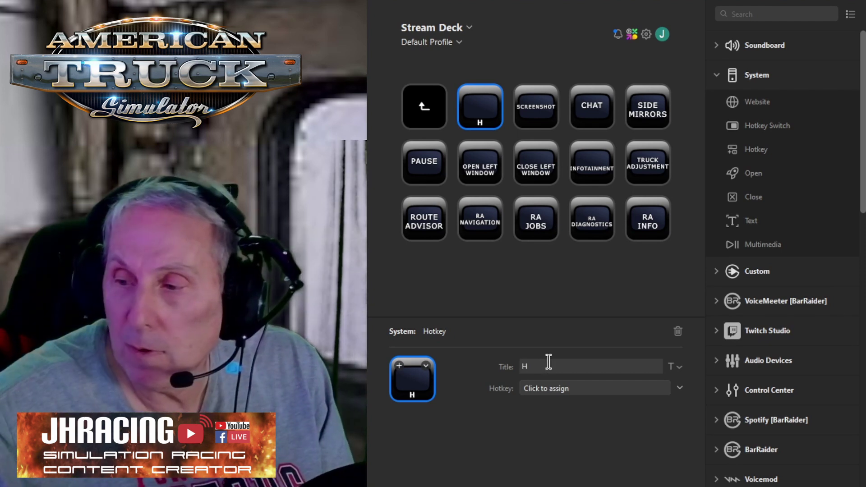
text(OR)
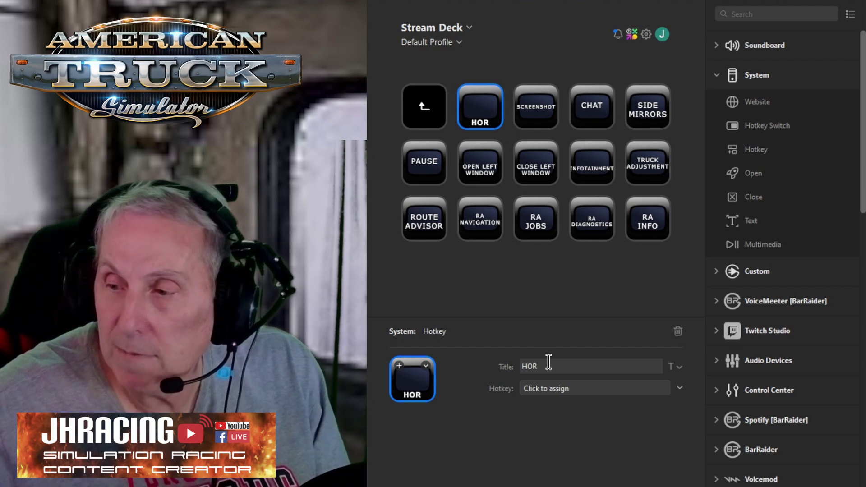
text(N)
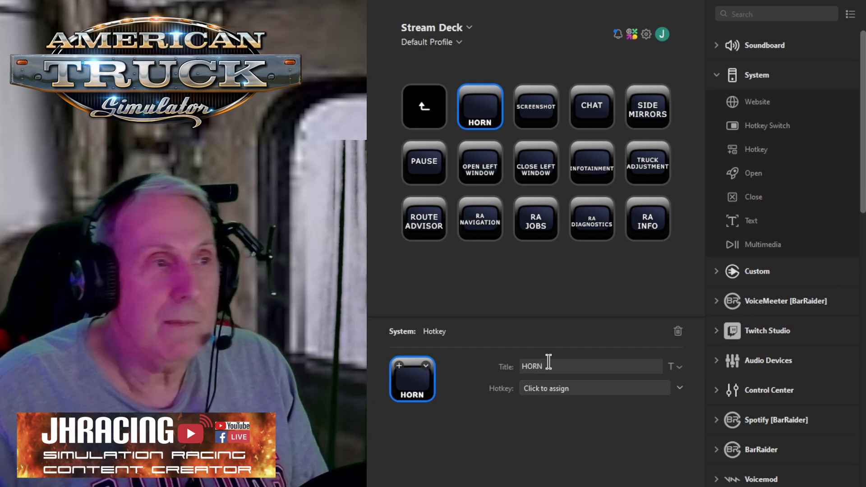
key(Return)
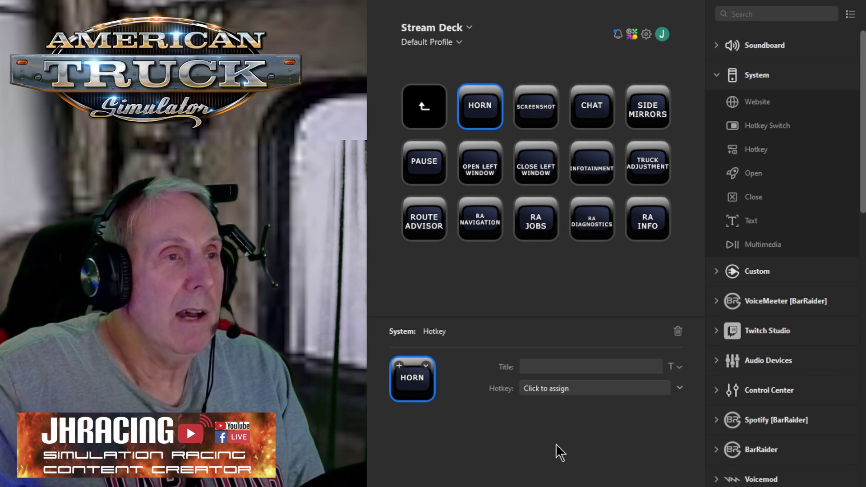
Step: Assign hotkey H to the HORN key and go back to page 3
click(531, 439)
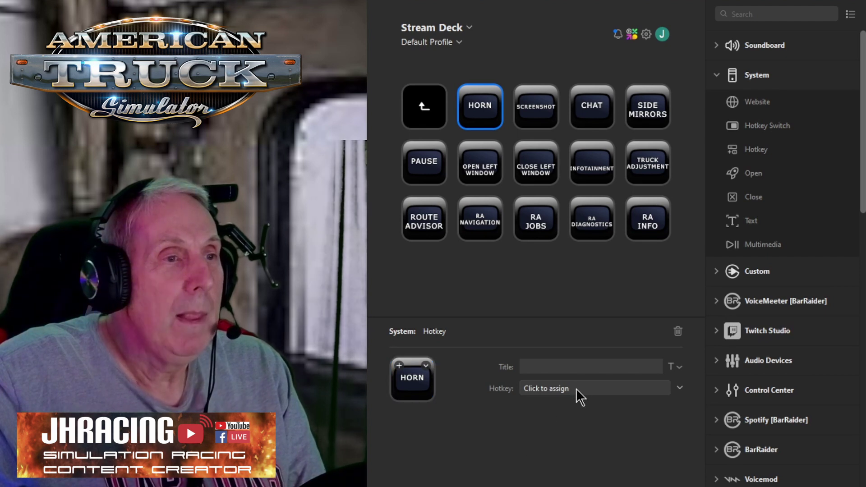
click(576, 389)
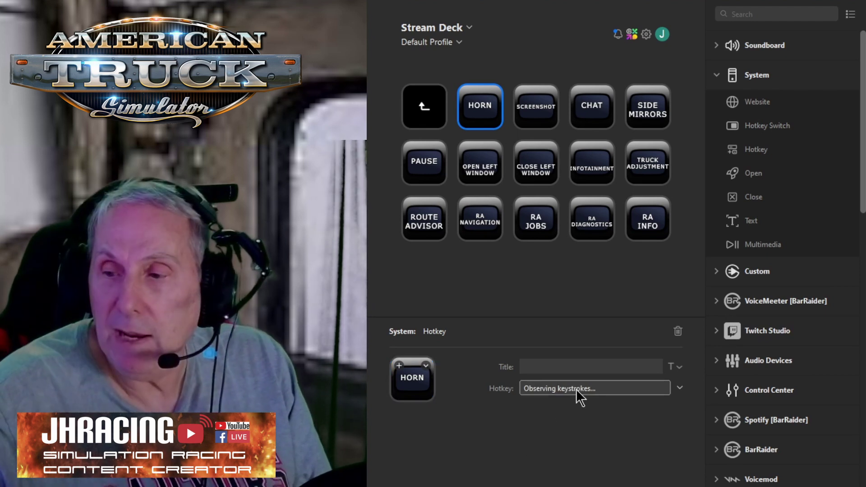
key(h)
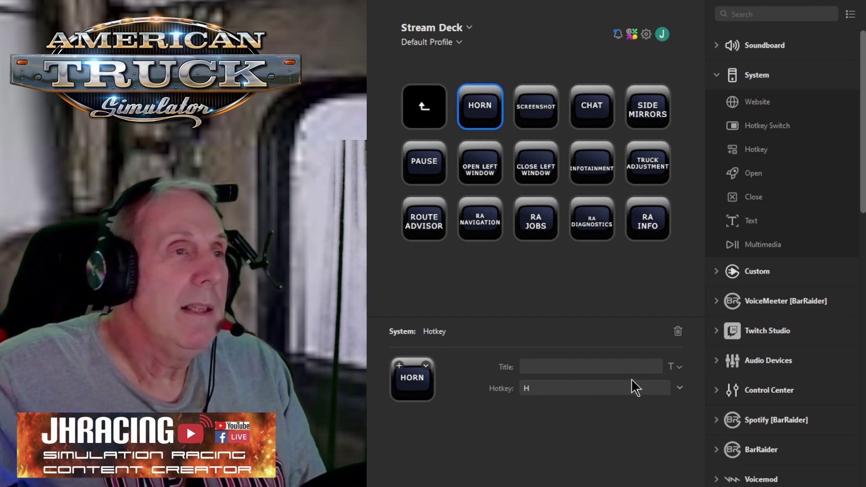
click(550, 277)
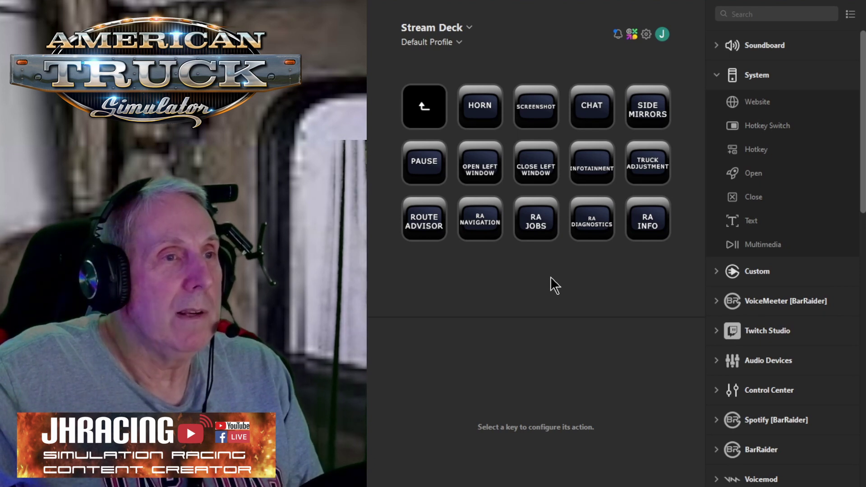
click(428, 106)
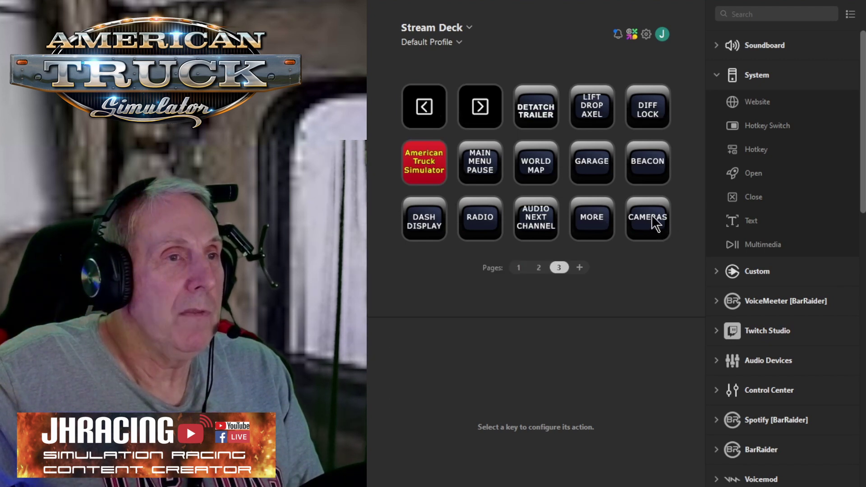
Step: Enter the CAMERAS folder holding the record, OBS scene and camera view keys
double_click(652, 215)
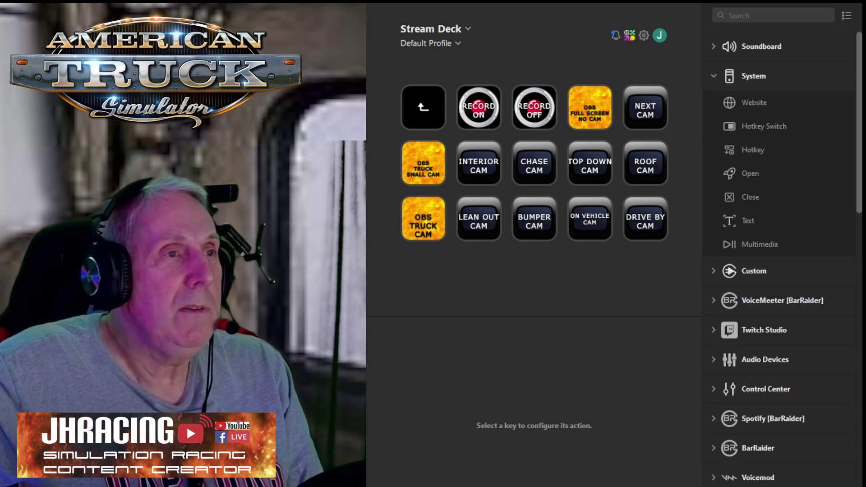
click(479, 107)
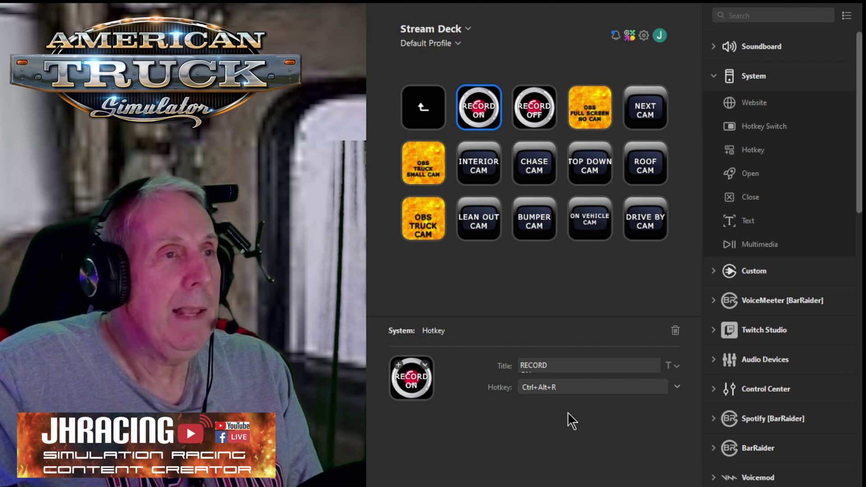
click(576, 286)
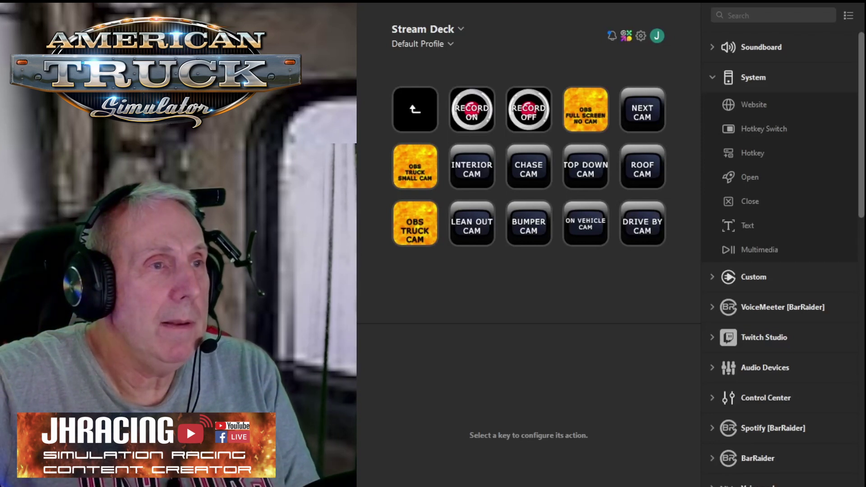
click(471, 113)
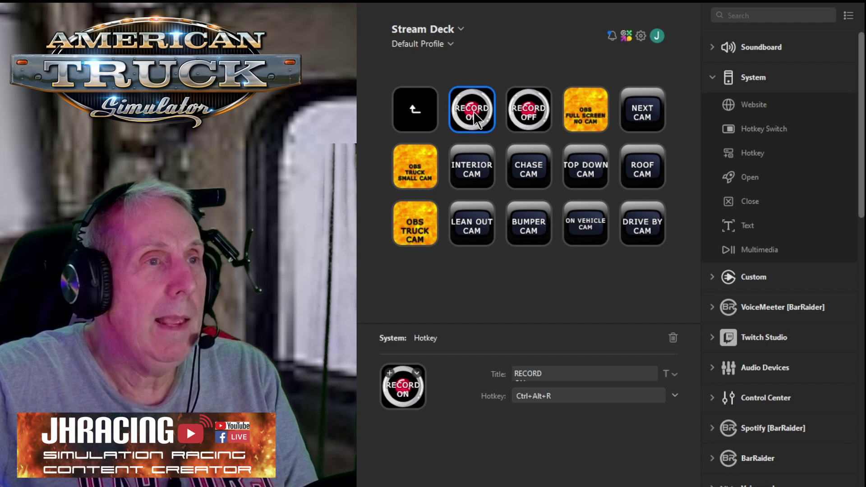
click(422, 166)
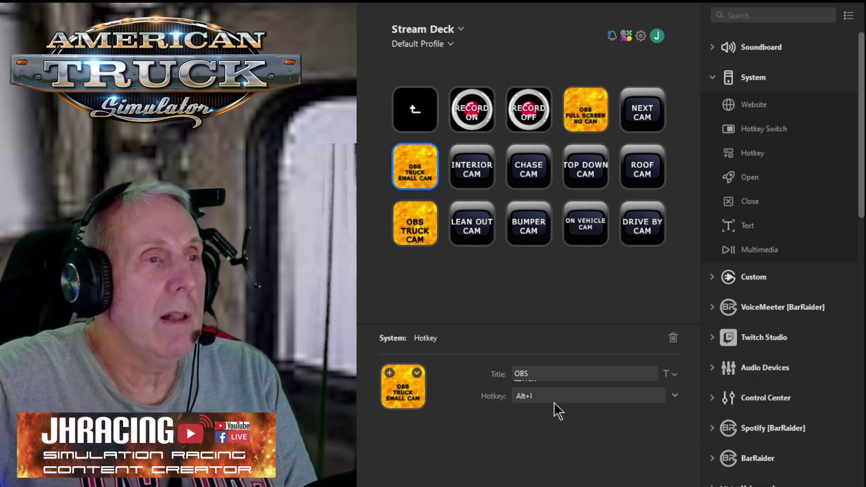
click(574, 278)
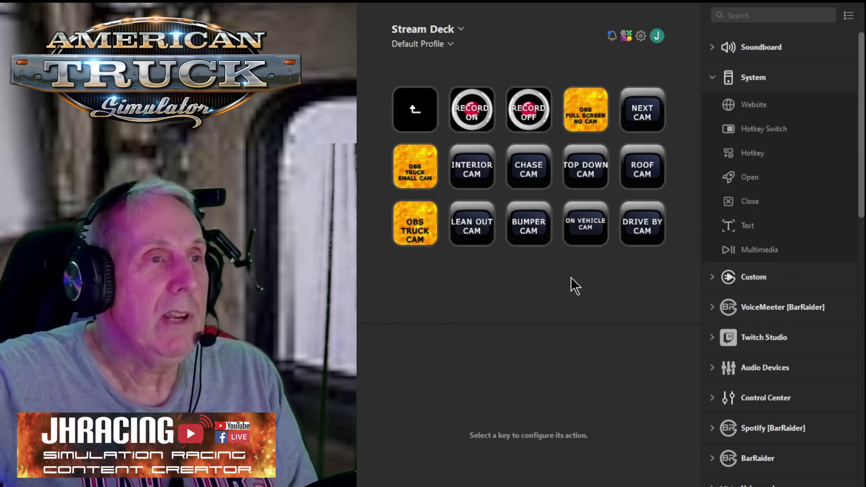
Step: Go back from the cameras folder to page 3, then reopen the MORE folder
double_click(415, 109)
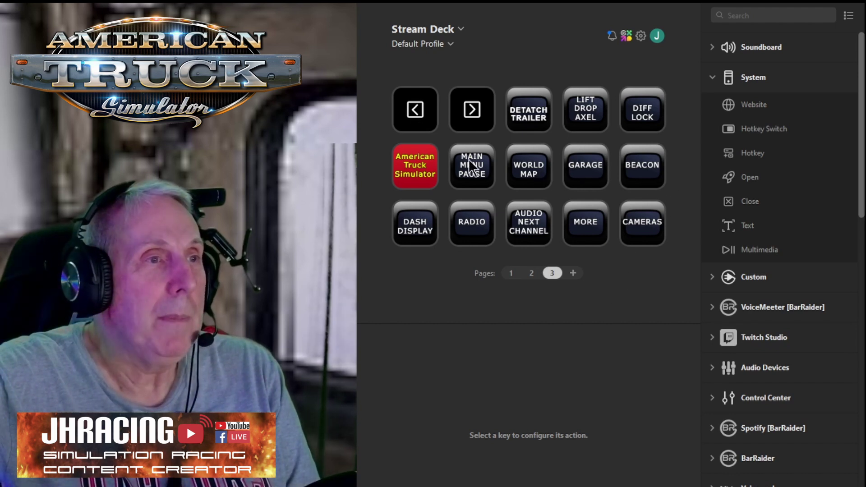
double_click(585, 223)
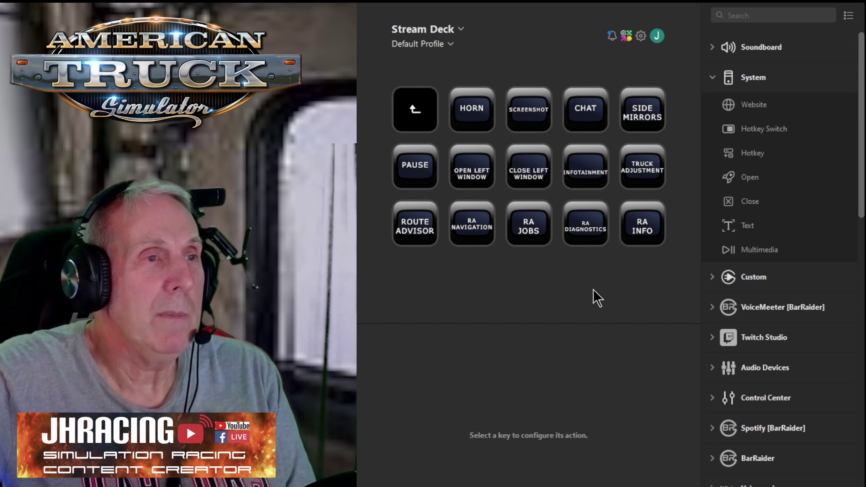
Step: Leave the MORE folder and return to the third American Truck Simulator page
click(415, 108)
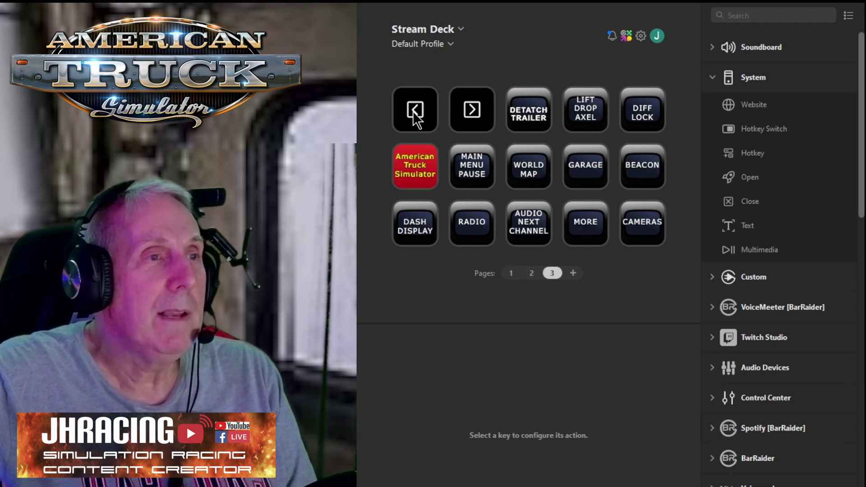